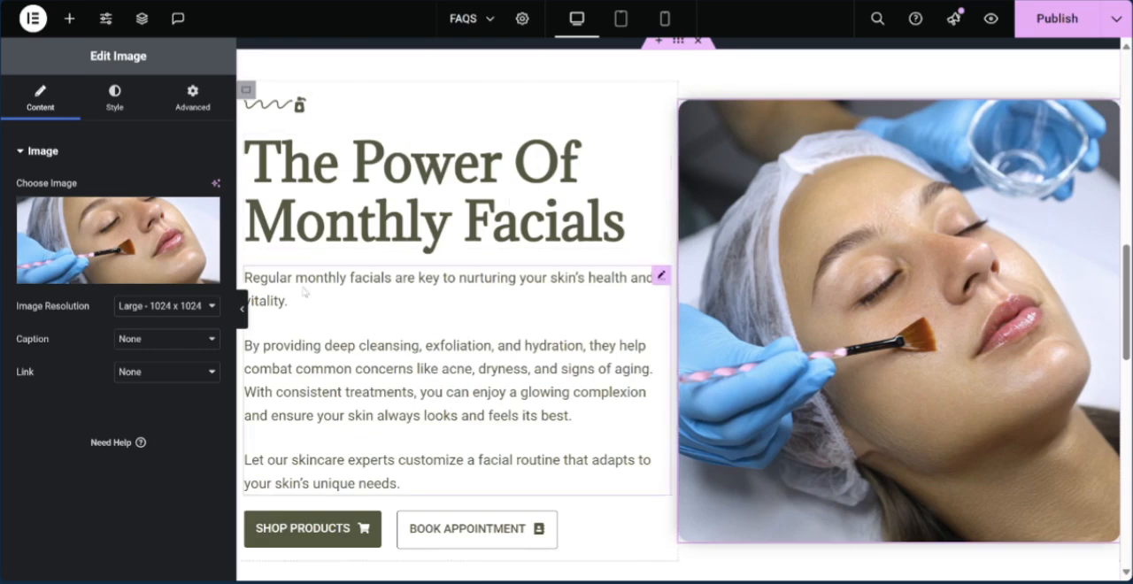
- Preview the "The Power Of Monthly Facials" section at full page width with the editing panel hidden, and bring the panel back
{"action": "left_click", "coordinate": [242, 309]}
{"action": "scroll", "coordinate": [1012, 220], "scroll_direction": "down", "scroll_amount": 4}
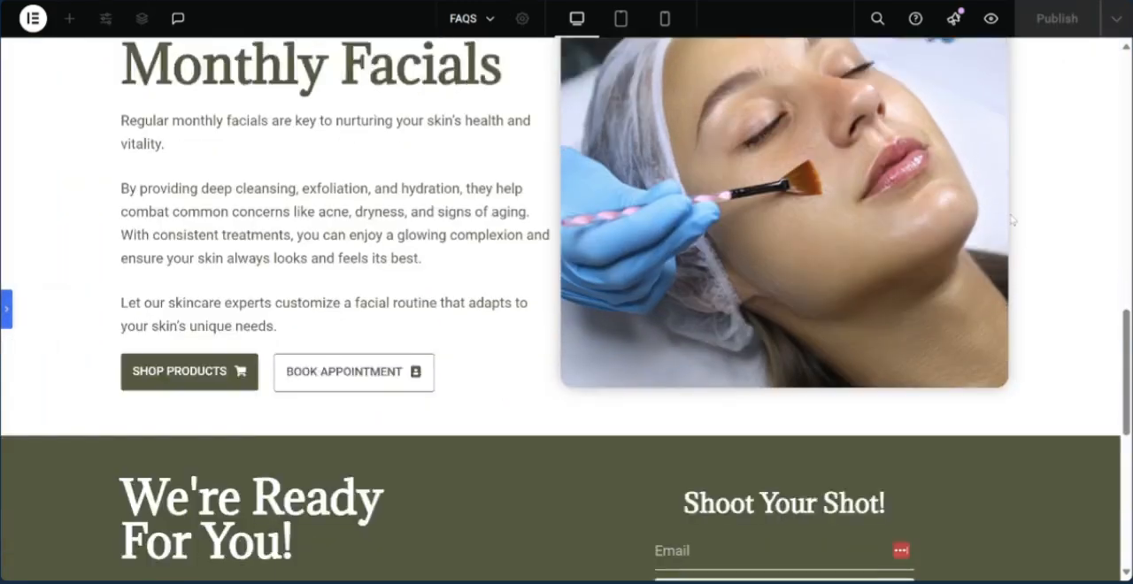
{"action": "scroll", "coordinate": [1012, 220], "scroll_direction": "up", "scroll_amount": 3}
{"action": "scroll", "coordinate": [1012, 220], "scroll_direction": "up", "scroll_amount": 1}
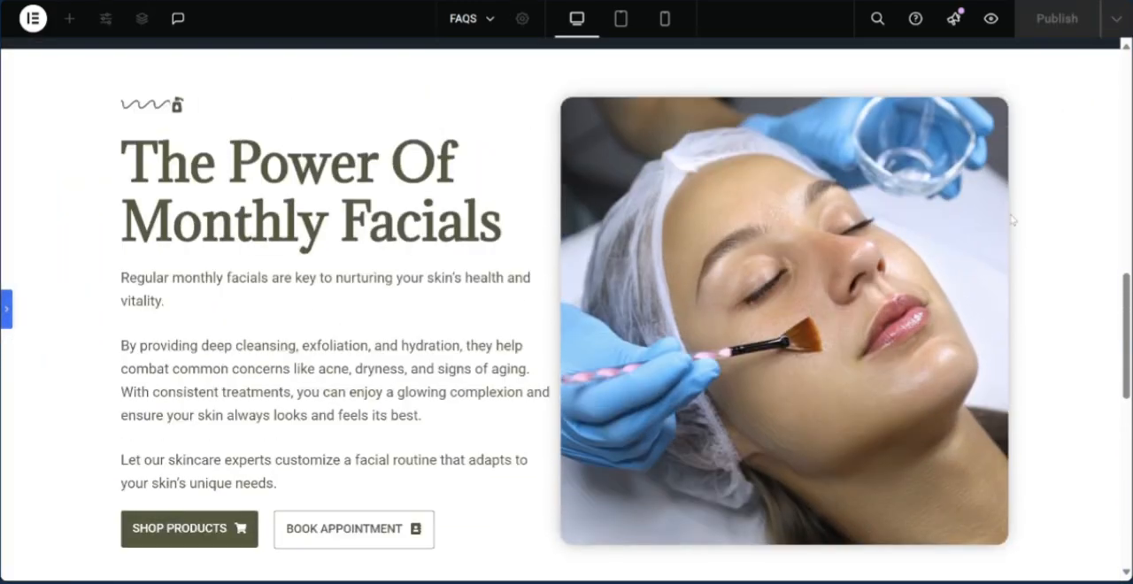
{"action": "left_click", "coordinate": [7, 310]}
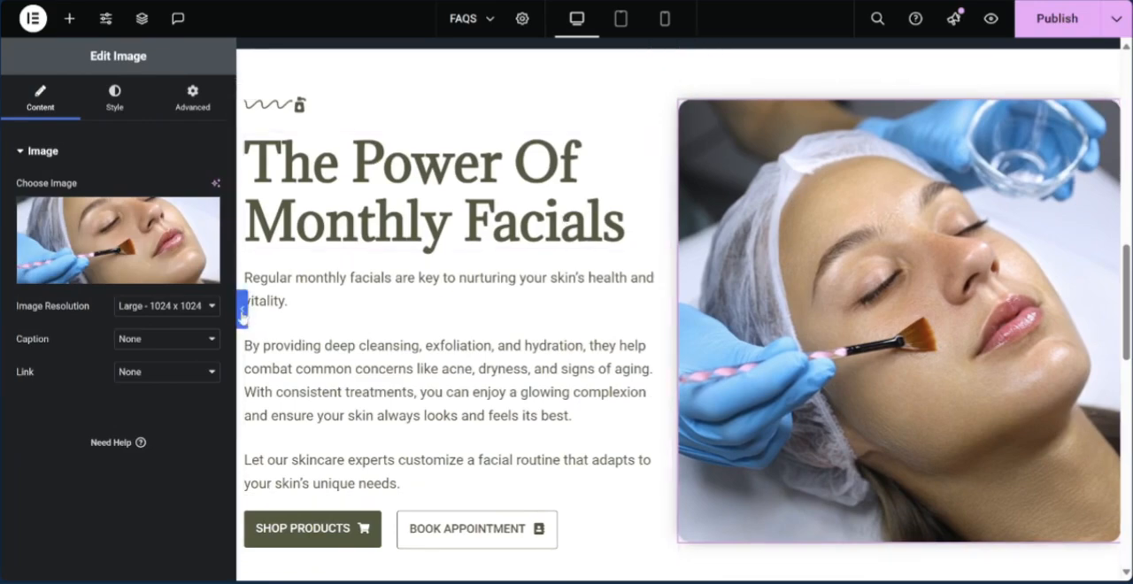
{"action": "left_click", "coordinate": [241, 308]}
{"action": "scroll", "coordinate": [969, 222], "scroll_direction": "down", "scroll_amount": 2}
{"action": "scroll", "coordinate": [969, 221], "scroll_direction": "up", "scroll_amount": 2}
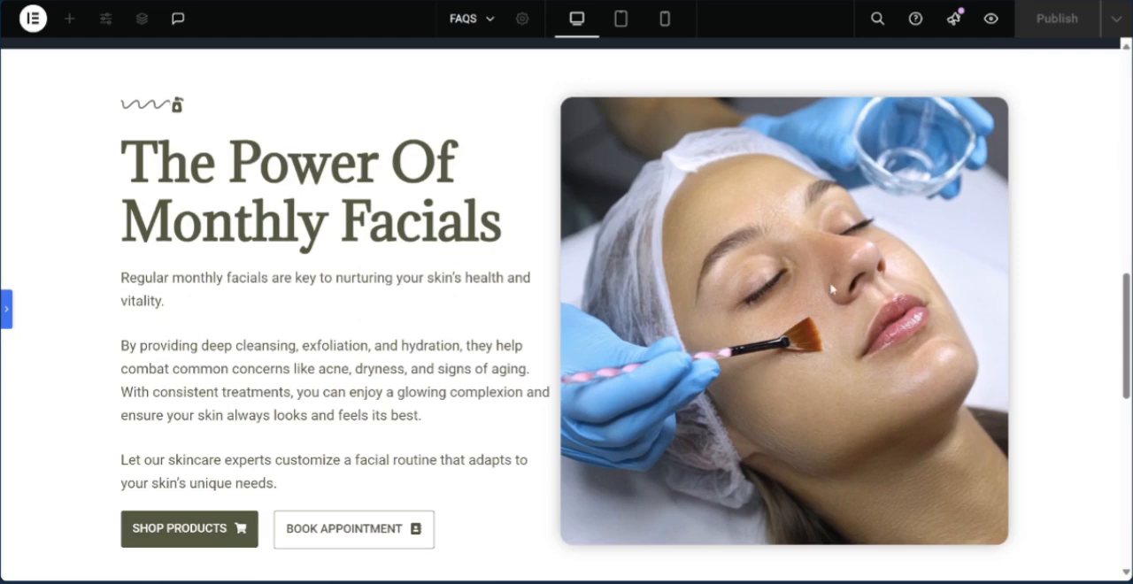
{"action": "left_click", "coordinate": [7, 319]}
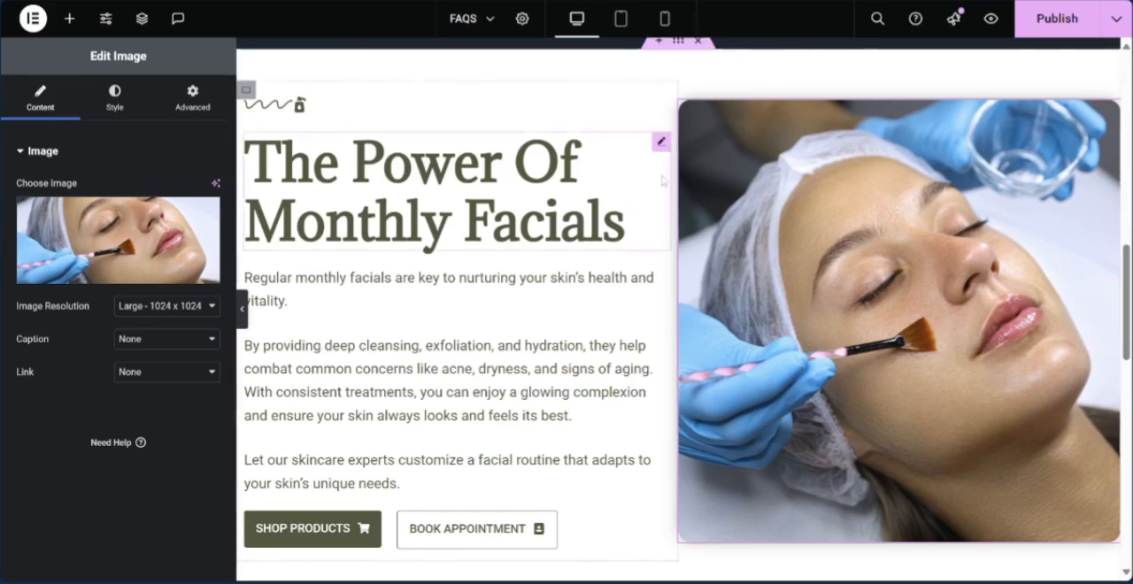
- View the live FAQS page of Creative Medical Spas and return to editing it with Elementor
{"action": "left_click", "coordinate": [5, 97]}
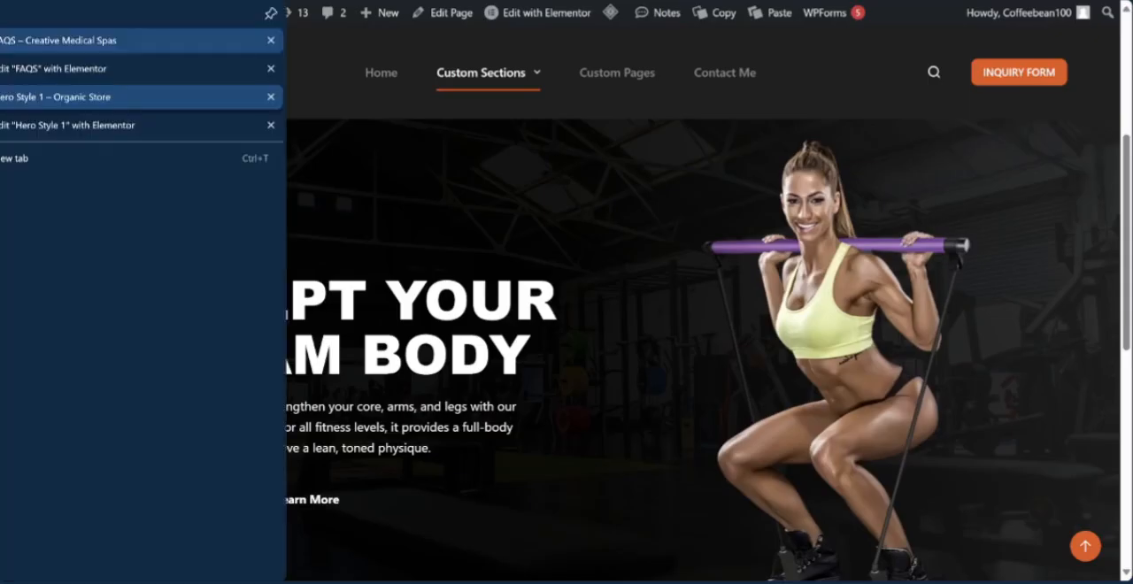
{"action": "left_click", "coordinate": [5, 40]}
{"action": "scroll", "coordinate": [602, 218], "scroll_direction": "up", "scroll_amount": 4}
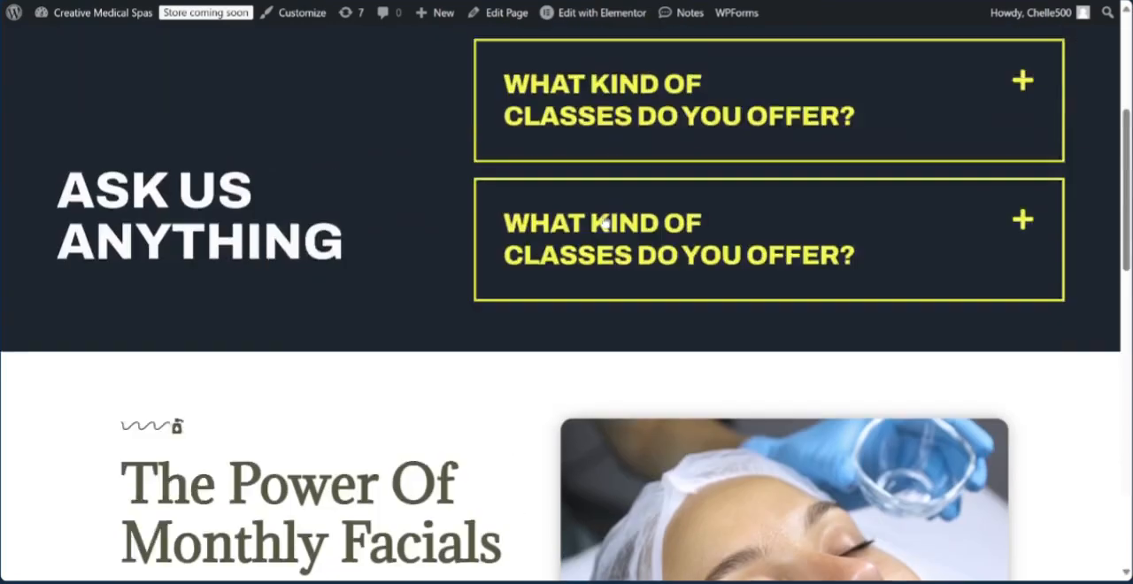
{"action": "scroll", "coordinate": [605, 222], "scroll_direction": "down", "scroll_amount": 4}
{"action": "mouse_move", "coordinate": [587, 13]}
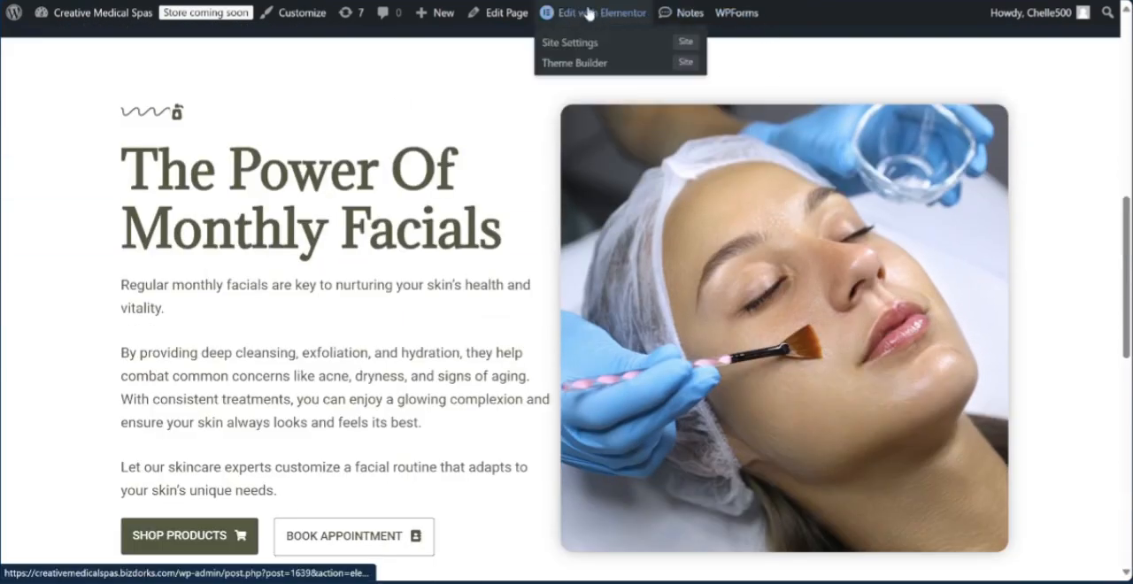
{"action": "left_click", "coordinate": [595, 14]}
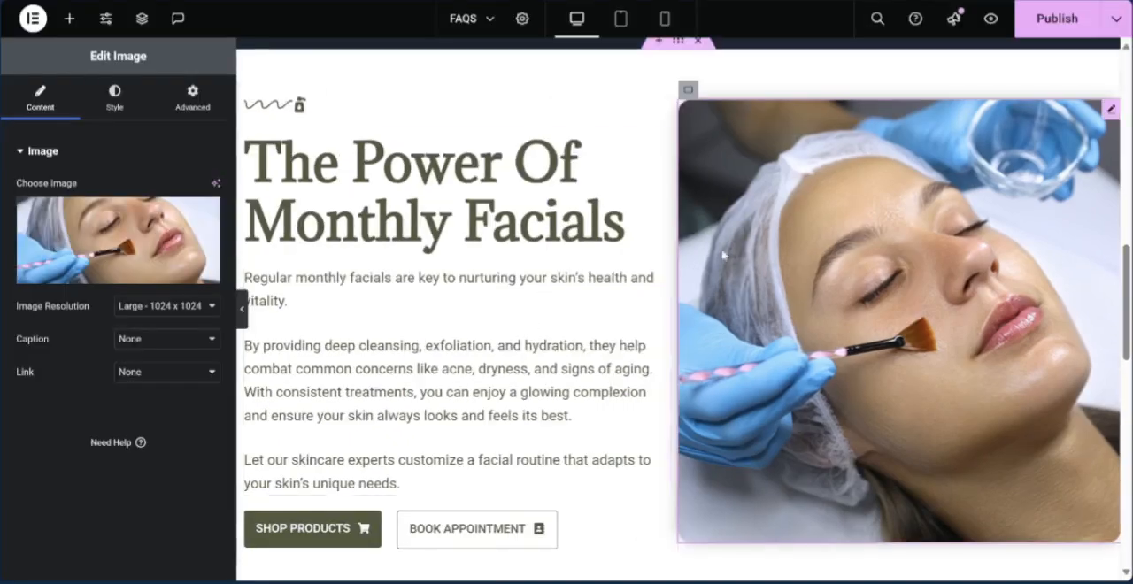
- Browse the media library and the file upload option for replacing the Monthly Facials image, leaving the image as it is
{"action": "scroll", "coordinate": [929, 216], "scroll_direction": "up", "scroll_amount": 10}
{"action": "scroll", "coordinate": [930, 215], "scroll_direction": "up", "scroll_amount": 2}
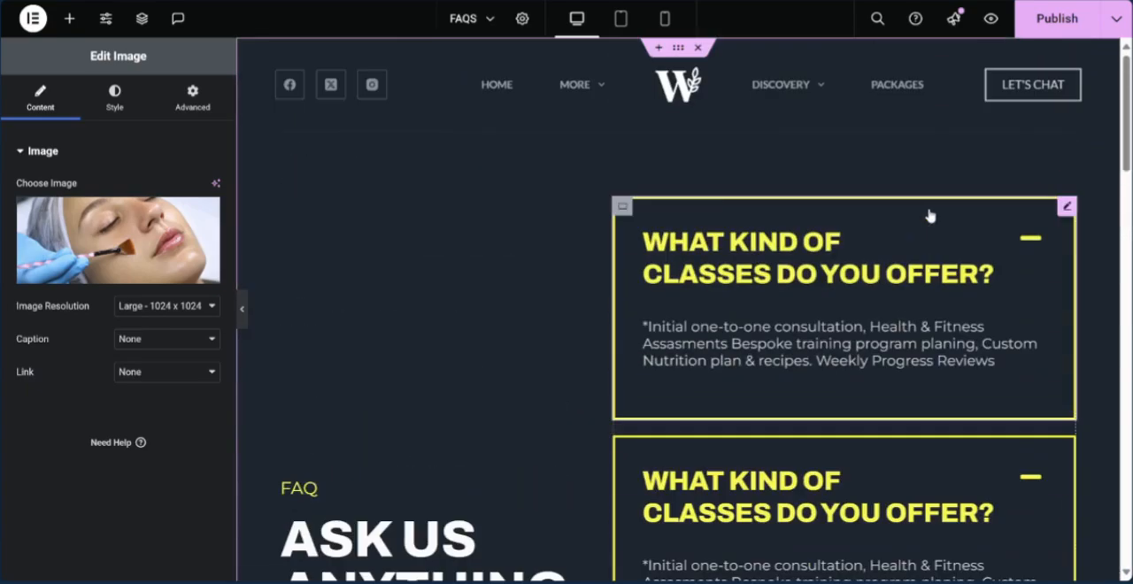
{"action": "scroll", "coordinate": [930, 215], "scroll_direction": "down", "scroll_amount": 8}
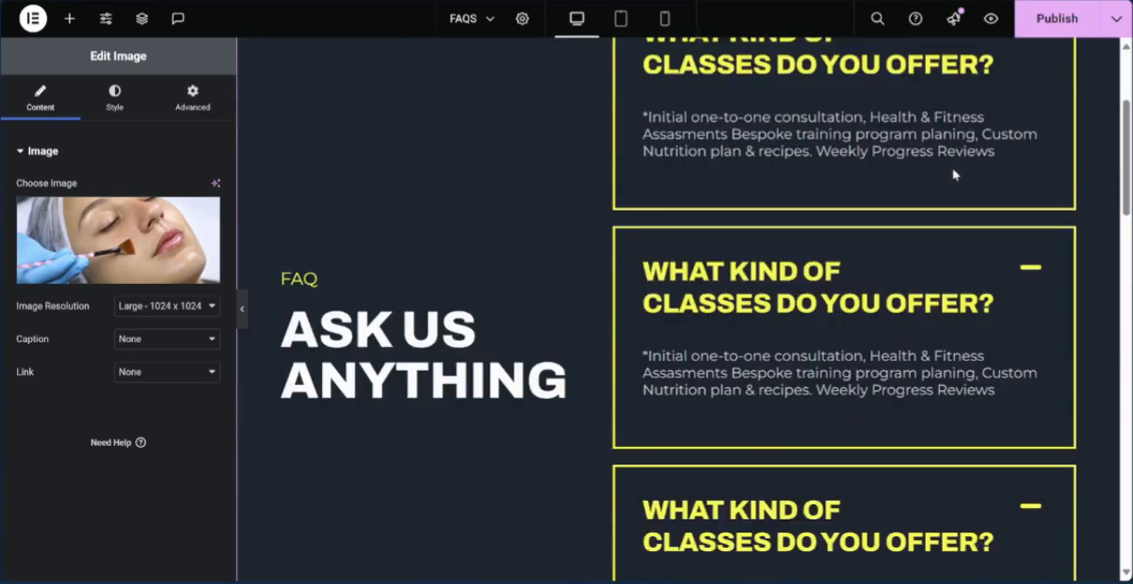
{"action": "scroll", "coordinate": [930, 153], "scroll_direction": "down", "scroll_amount": 4}
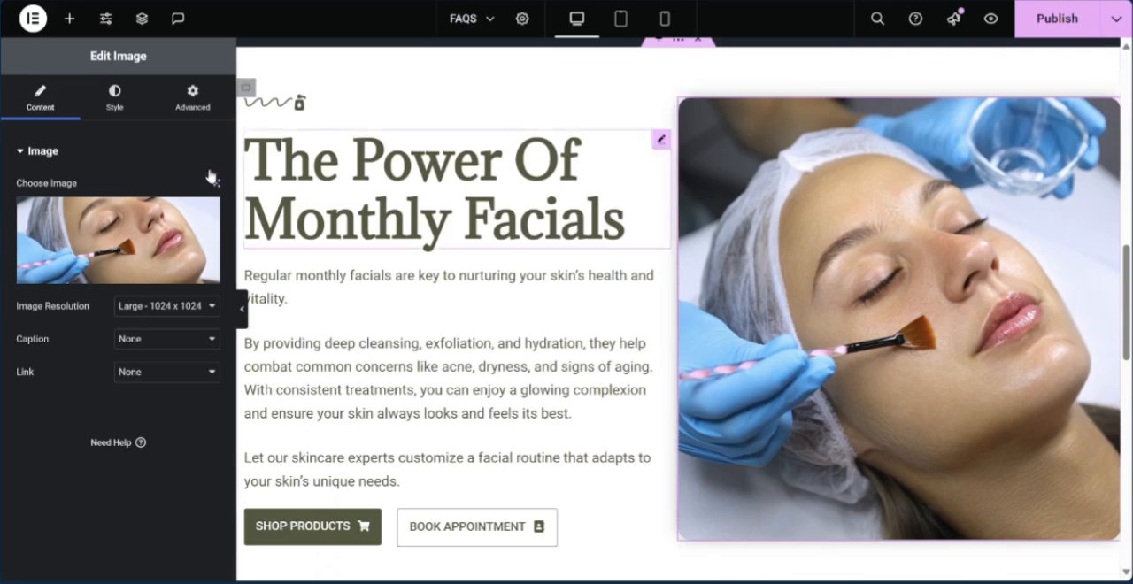
{"action": "mouse_move", "coordinate": [89, 247]}
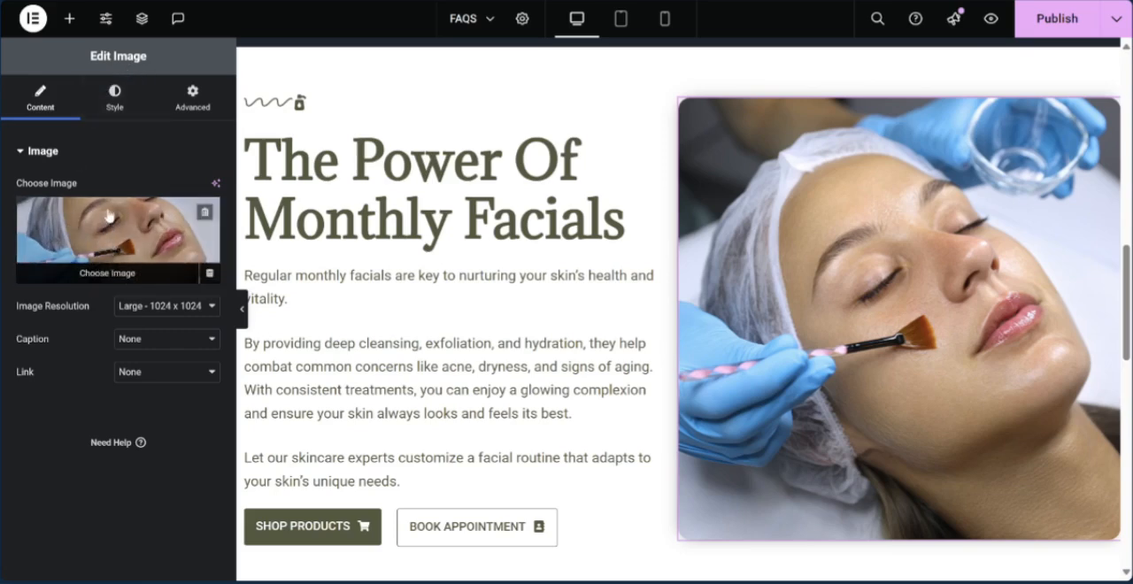
{"action": "left_click", "coordinate": [106, 221]}
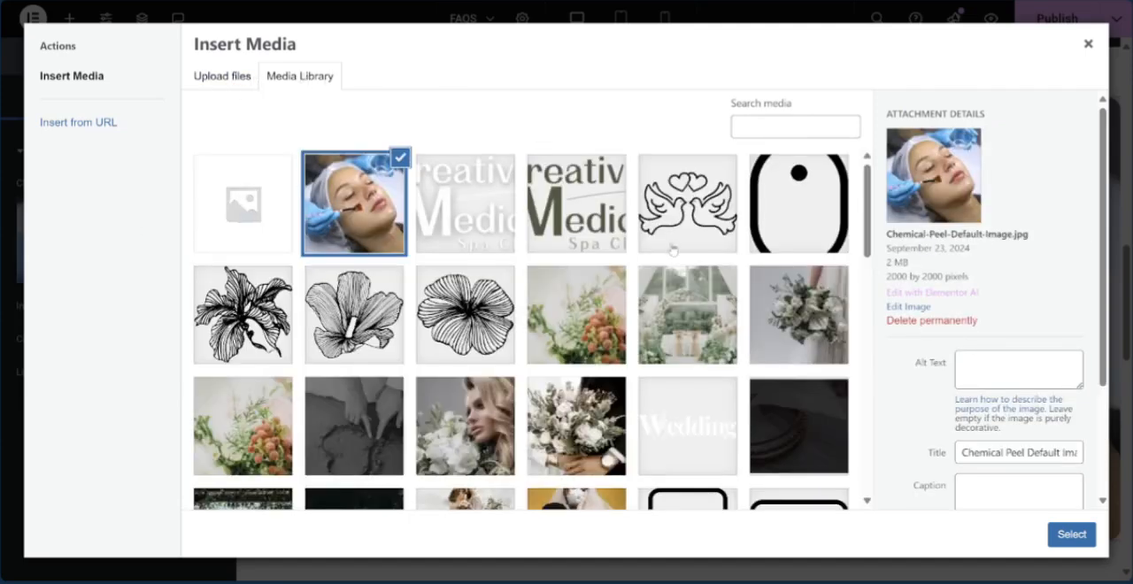
{"action": "scroll", "coordinate": [673, 250], "scroll_direction": "down", "scroll_amount": 3}
{"action": "scroll", "coordinate": [673, 250], "scroll_direction": "up", "scroll_amount": 3}
{"action": "left_click", "coordinate": [221, 79]}
{"action": "left_click", "coordinate": [611, 293]}
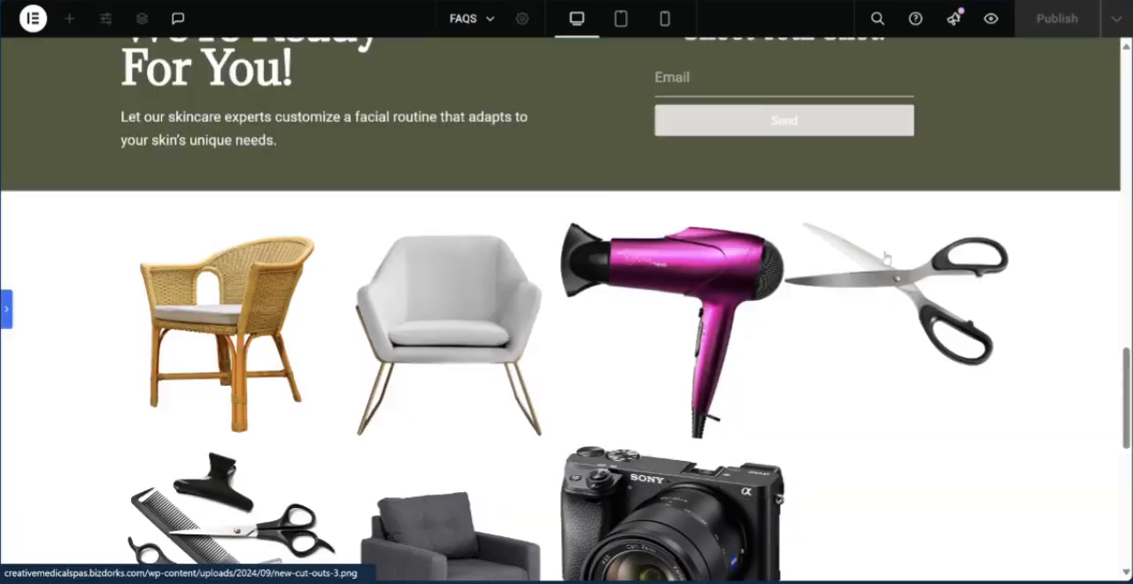
- Remove the Sony camera picture from the basic gallery below the green contact section and insert the updated gallery
{"action": "scroll", "coordinate": [886, 258], "scroll_direction": "down", "scroll_amount": 2}
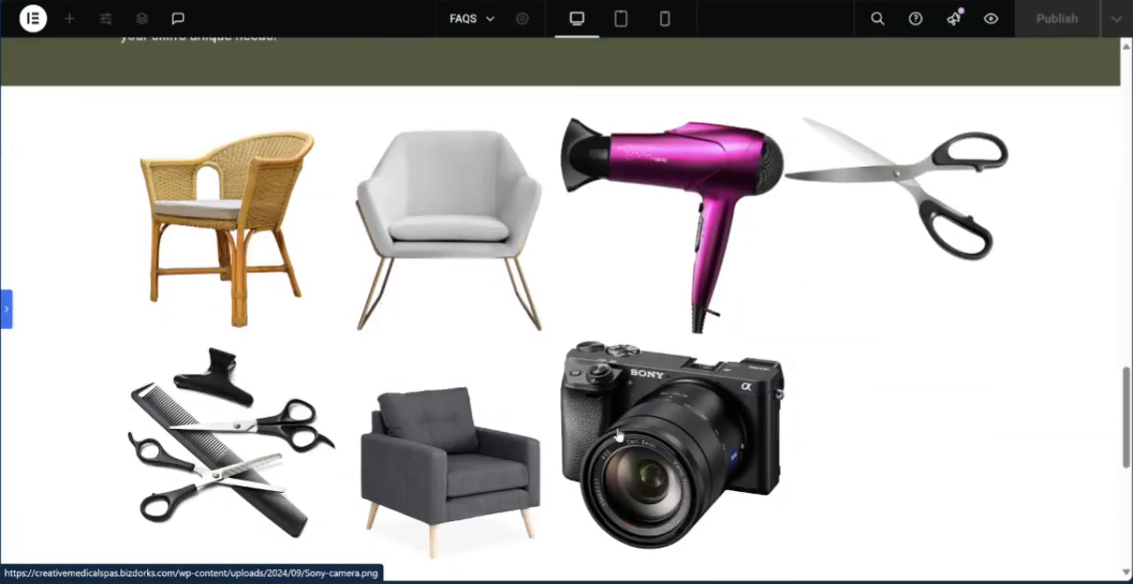
{"action": "left_click", "coordinate": [6, 308]}
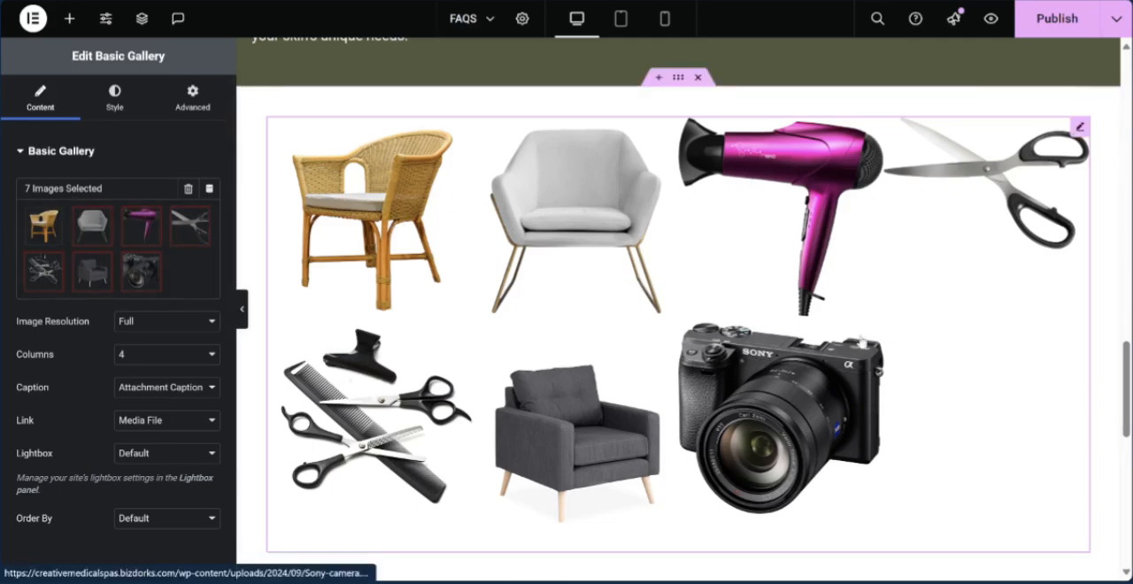
{"action": "left_click", "coordinate": [124, 254]}
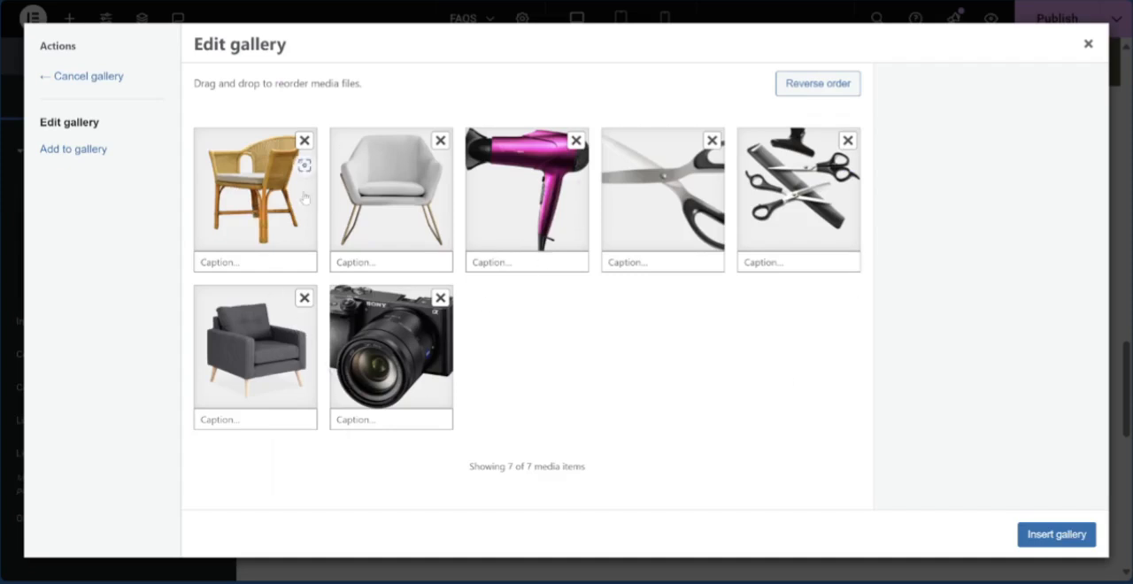
{"action": "left_click", "coordinate": [440, 298]}
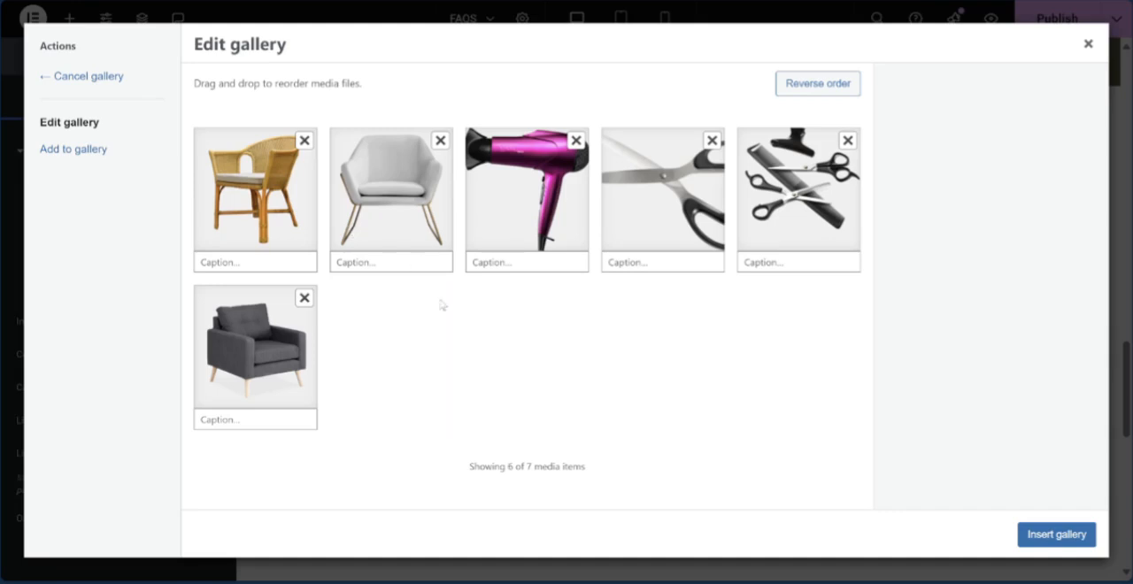
{"action": "left_click", "coordinate": [1047, 535]}
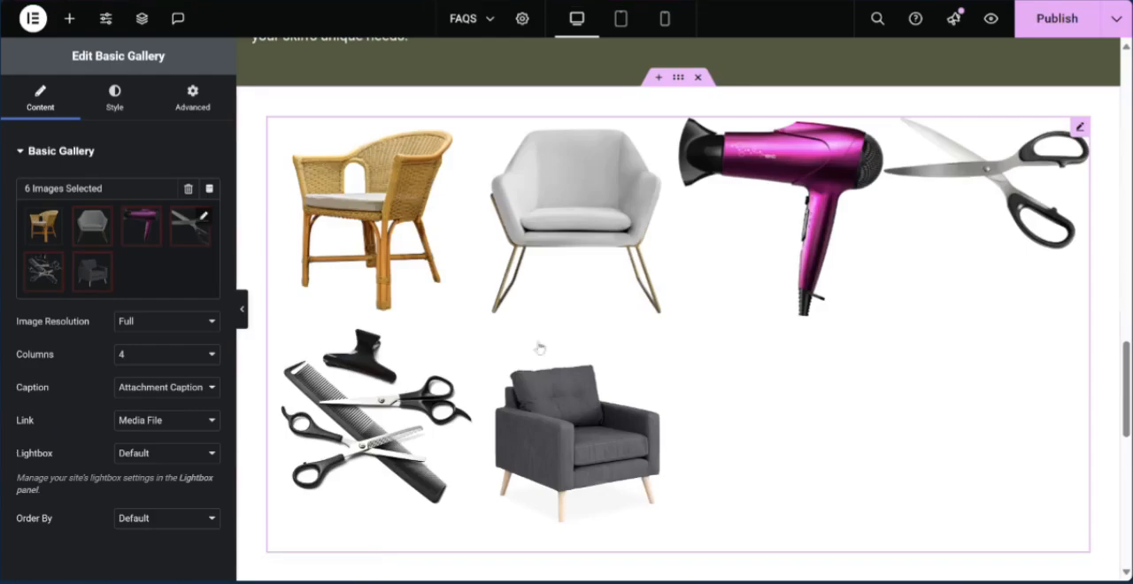
- Add Sony-camera.png from the media library to the basic gallery
{"action": "left_click", "coordinate": [132, 271]}
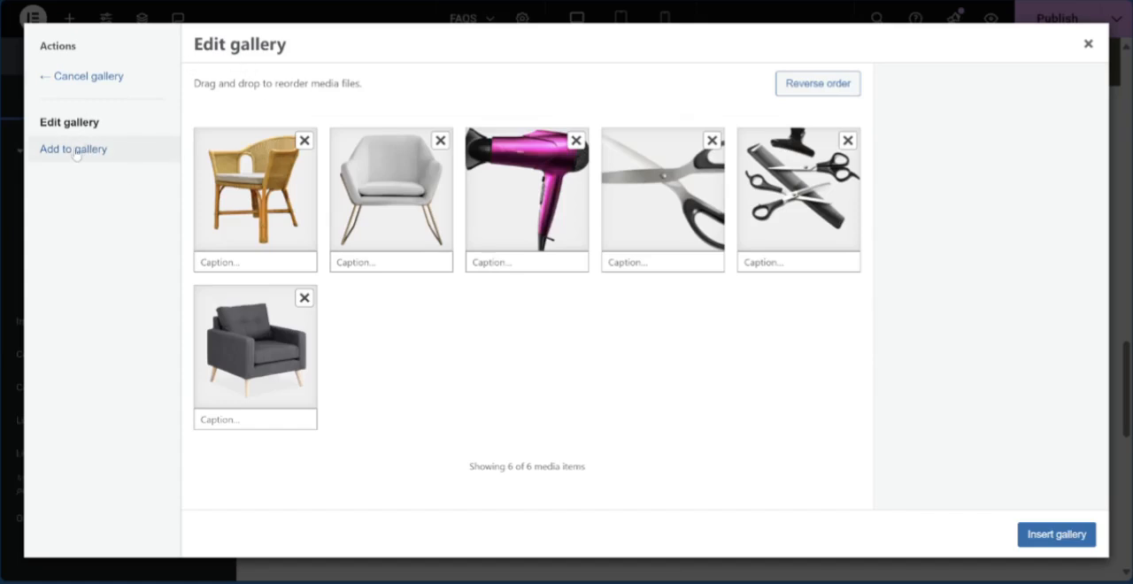
{"action": "left_click", "coordinate": [76, 151]}
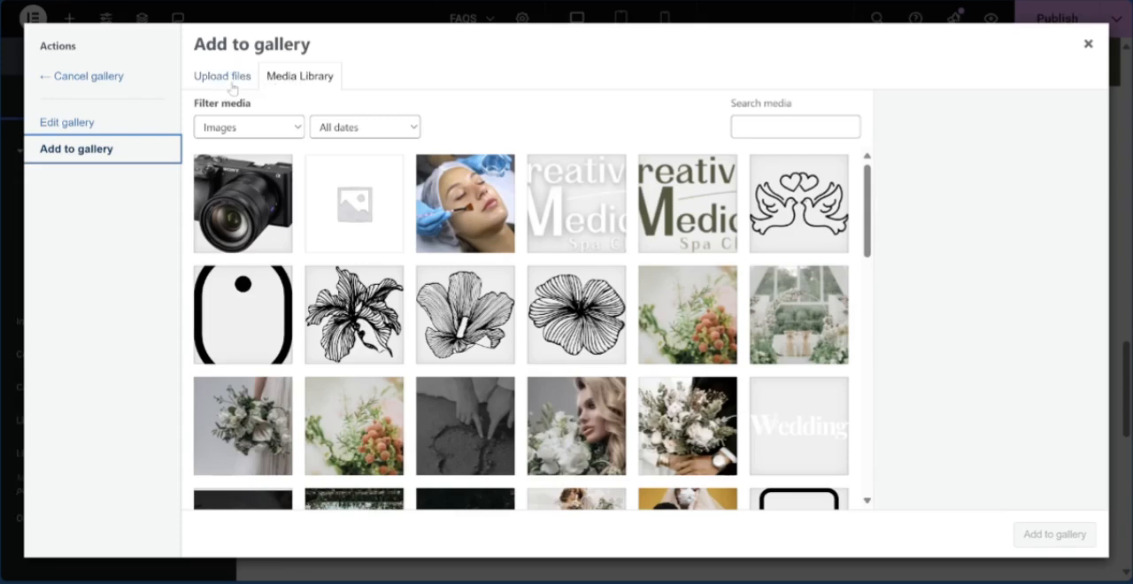
{"action": "left_click", "coordinate": [248, 190]}
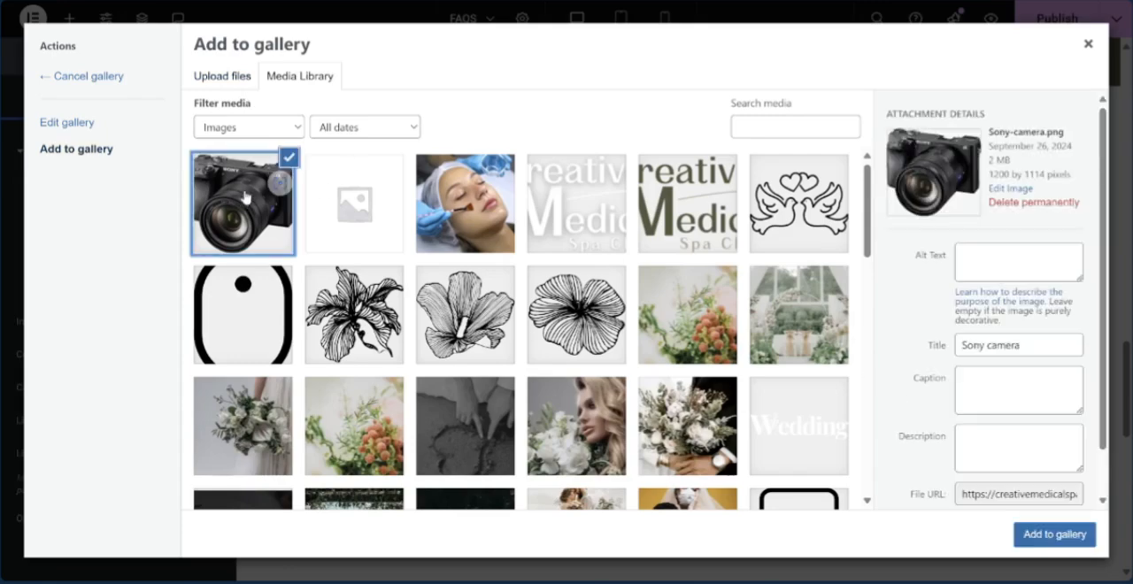
{"action": "left_click", "coordinate": [1047, 536]}
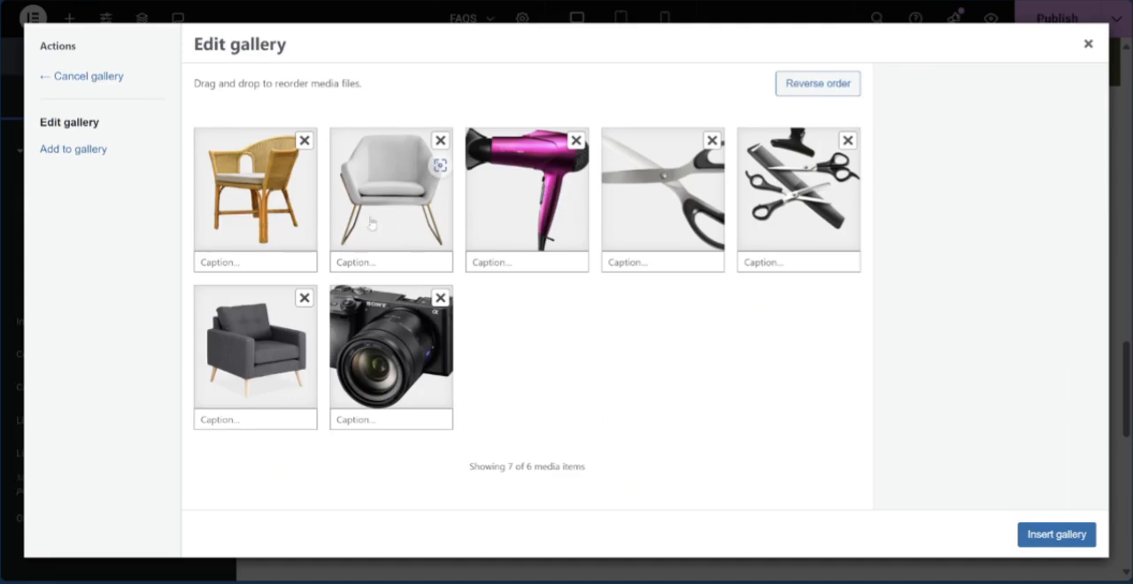
- Reorder the gallery with the camera second and the dark armchair fifth, and insert the updated gallery
{"action": "left_click_drag", "start_coordinate": [386, 315], "coordinate": [387, 171]}
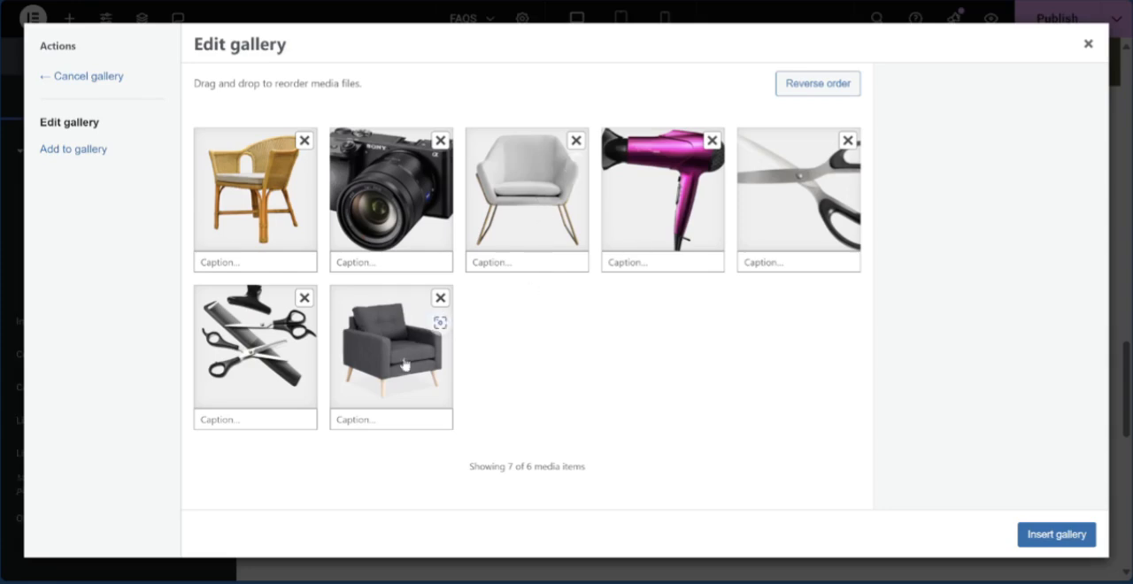
{"action": "left_click_drag", "start_coordinate": [408, 354], "coordinate": [802, 212]}
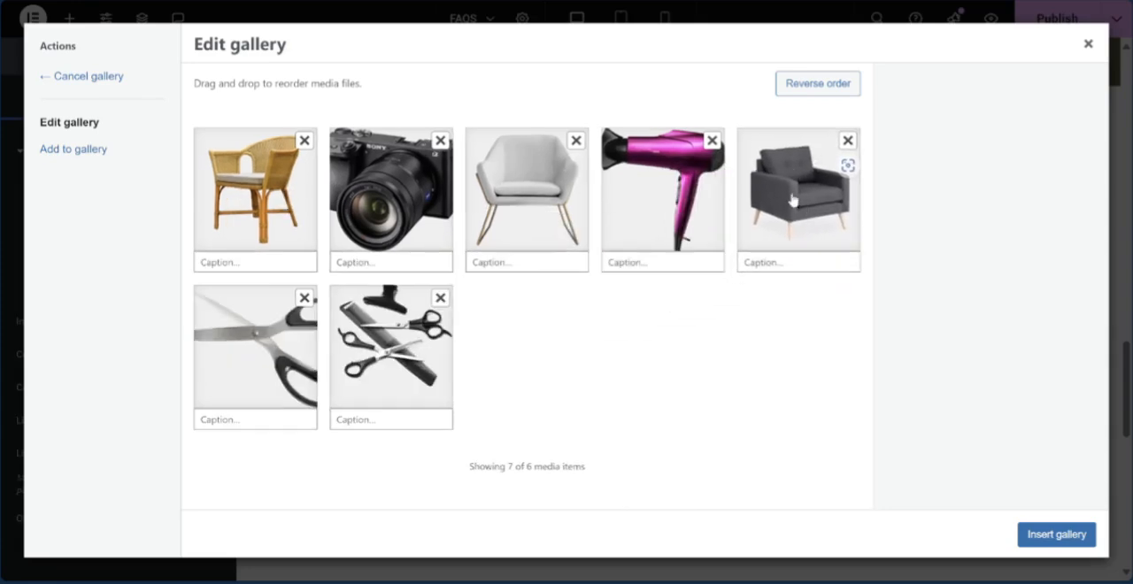
{"action": "left_click", "coordinate": [1062, 536]}
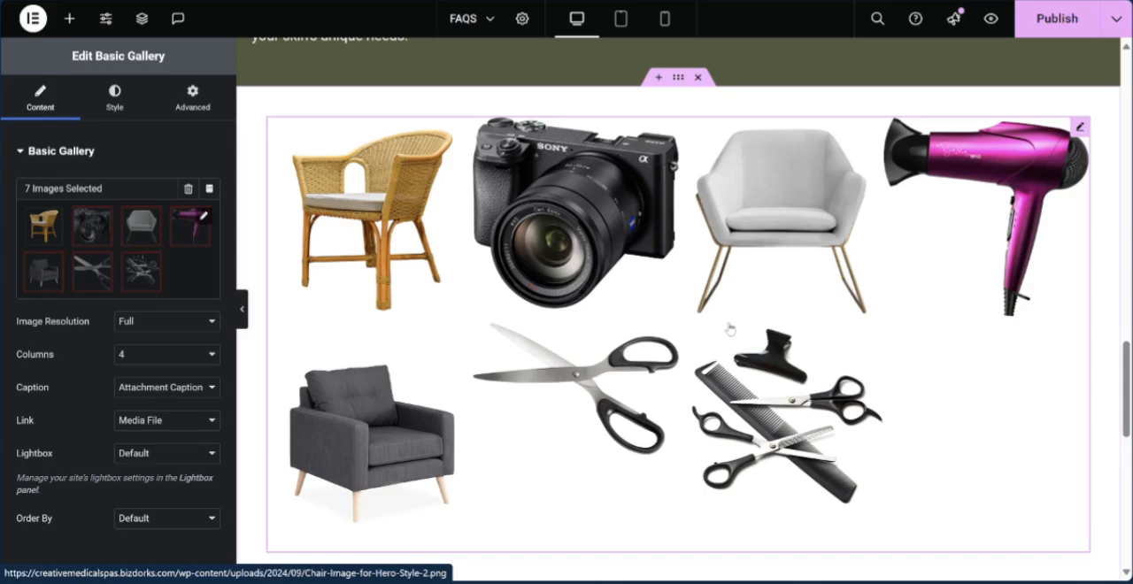
- Open the image settings of the facial treatment picture beside "The Power Of Monthly Facials"
{"action": "scroll", "coordinate": [729, 328], "scroll_direction": "up", "scroll_amount": 10}
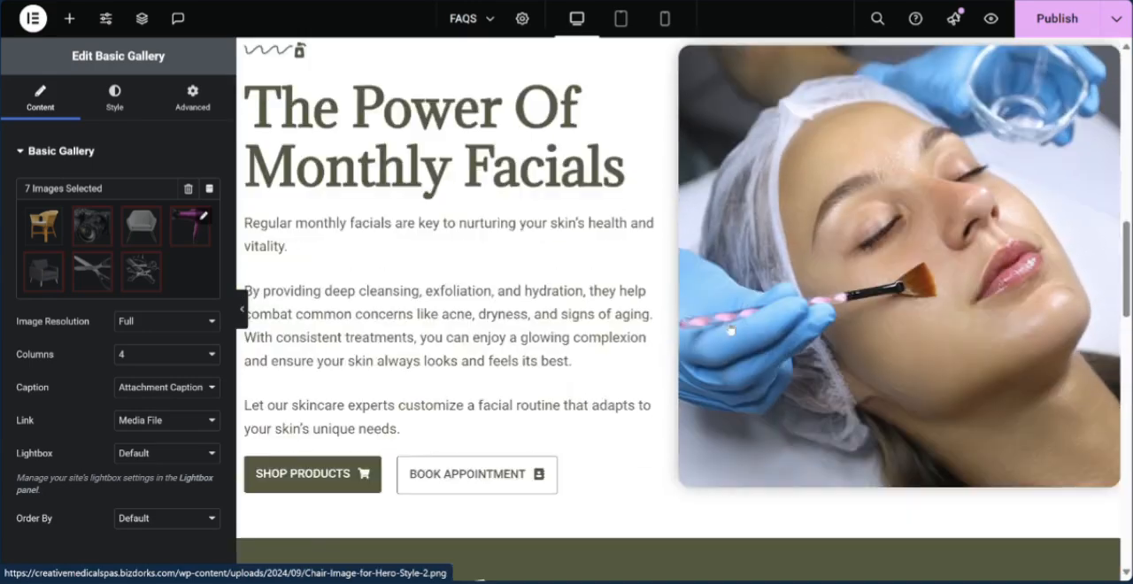
{"action": "scroll", "coordinate": [728, 328], "scroll_direction": "up", "scroll_amount": 1}
{"action": "left_click", "coordinate": [1111, 162]}
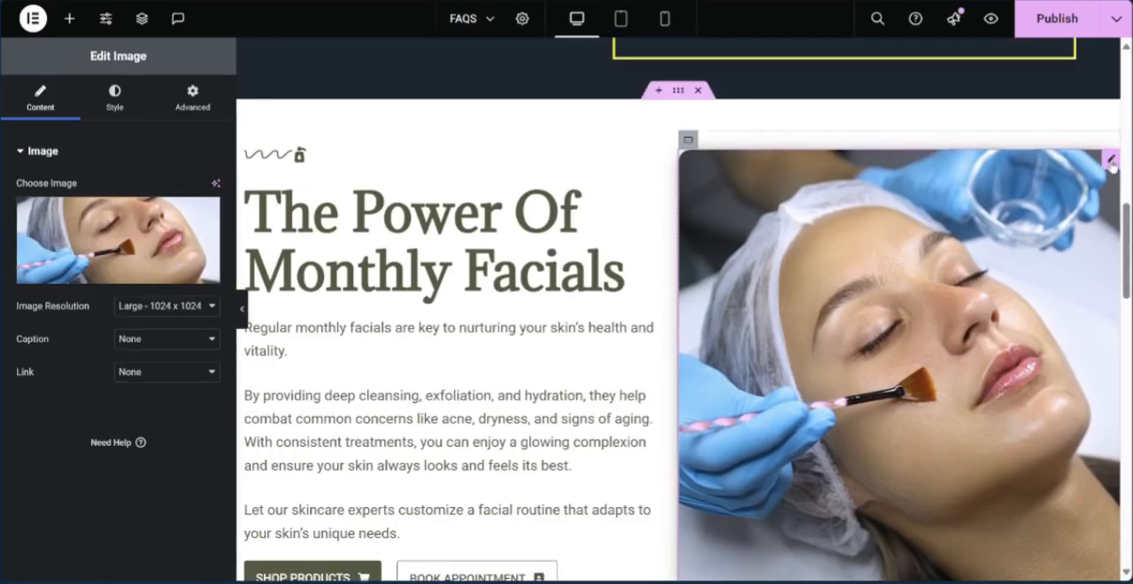
{"action": "mouse_move", "coordinate": [104, 233]}
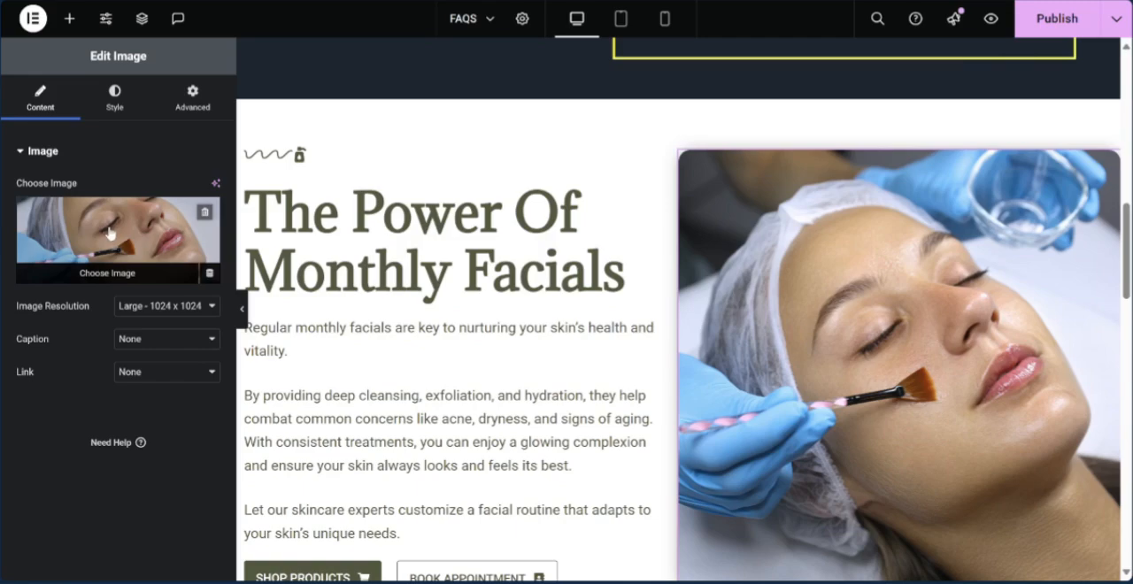
{"action": "scroll", "coordinate": [724, 241], "scroll_direction": "down", "scroll_amount": 6}
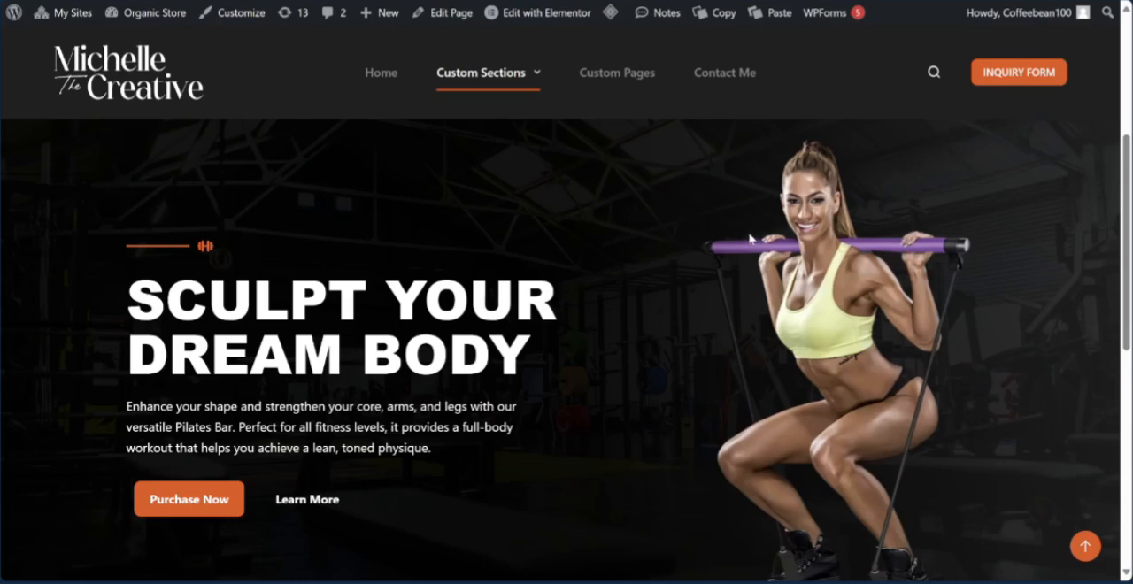
- Examine the Custom Sections style categories and the "Sculpt Your Dream Body" banner on the Hero Style 1 page
{"action": "mouse_move", "coordinate": [527, 86]}
{"action": "mouse_move", "coordinate": [519, 150]}
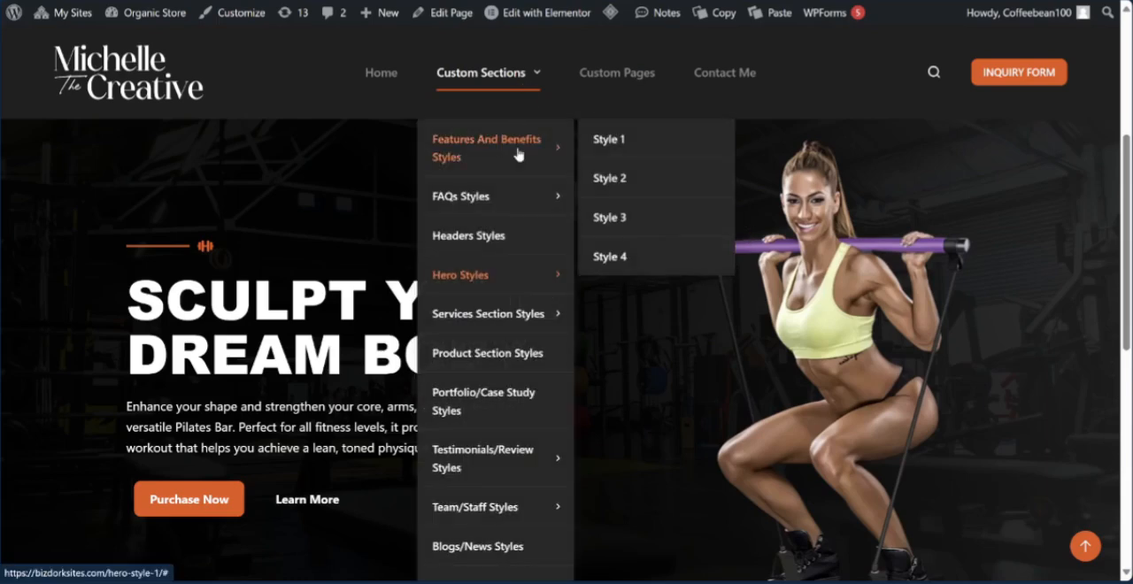
{"action": "mouse_move", "coordinate": [515, 198]}
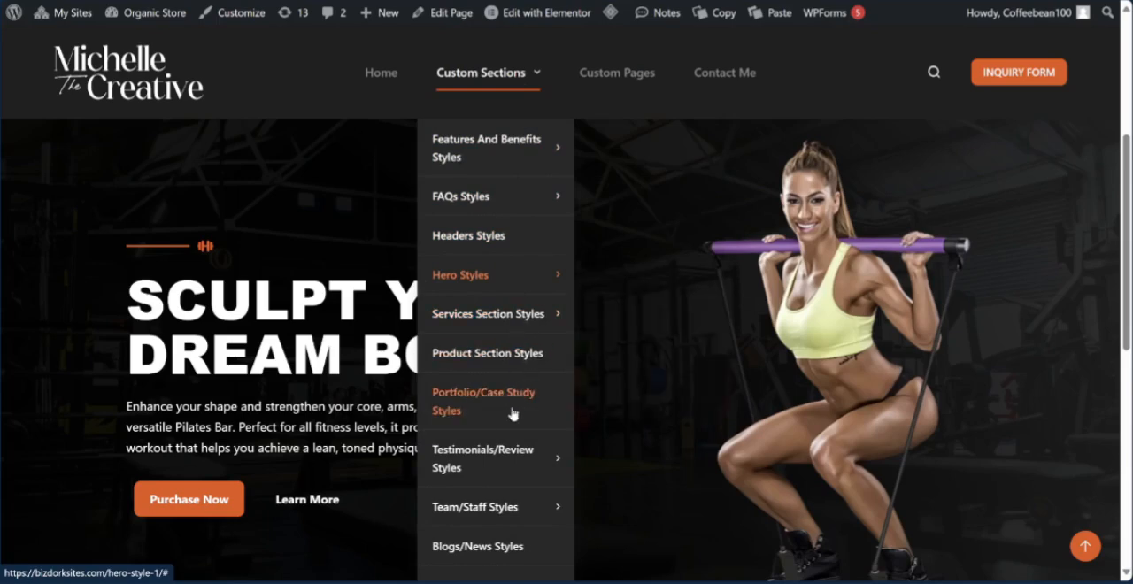
{"action": "mouse_move", "coordinate": [511, 475]}
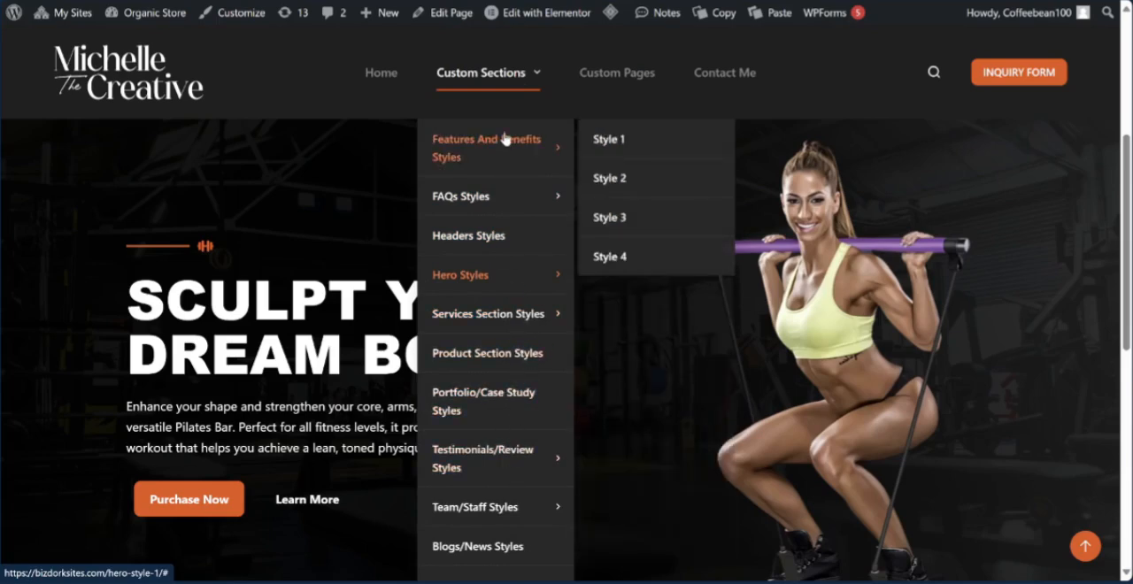
{"action": "scroll", "coordinate": [1071, 170], "scroll_direction": "down", "scroll_amount": 2}
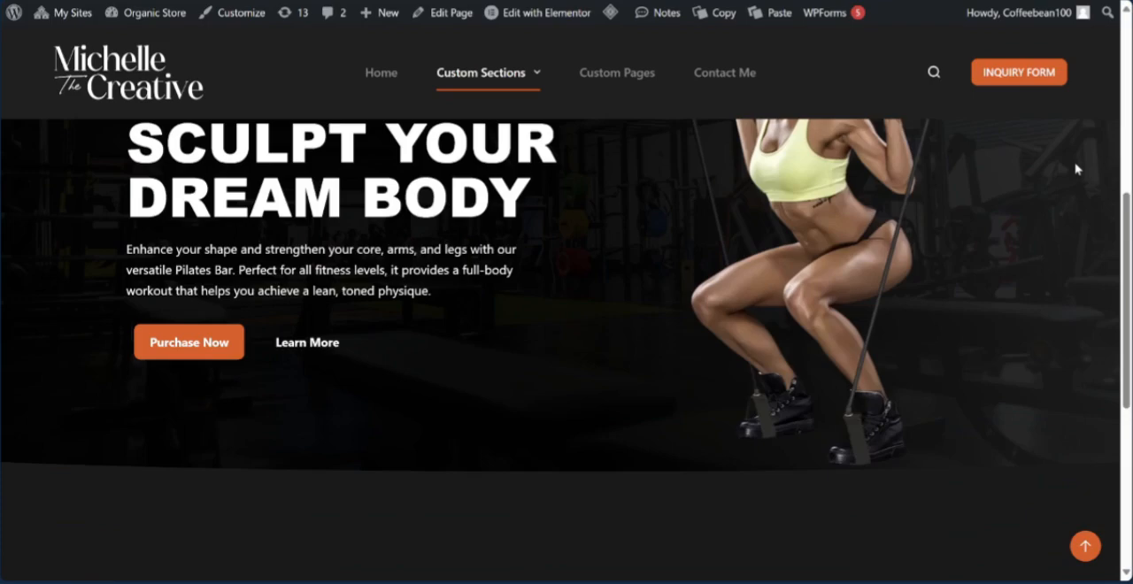
{"action": "scroll", "coordinate": [1074, 170], "scroll_direction": "up", "scroll_amount": 3}
{"action": "scroll", "coordinate": [1076, 166], "scroll_direction": "up", "scroll_amount": 2}
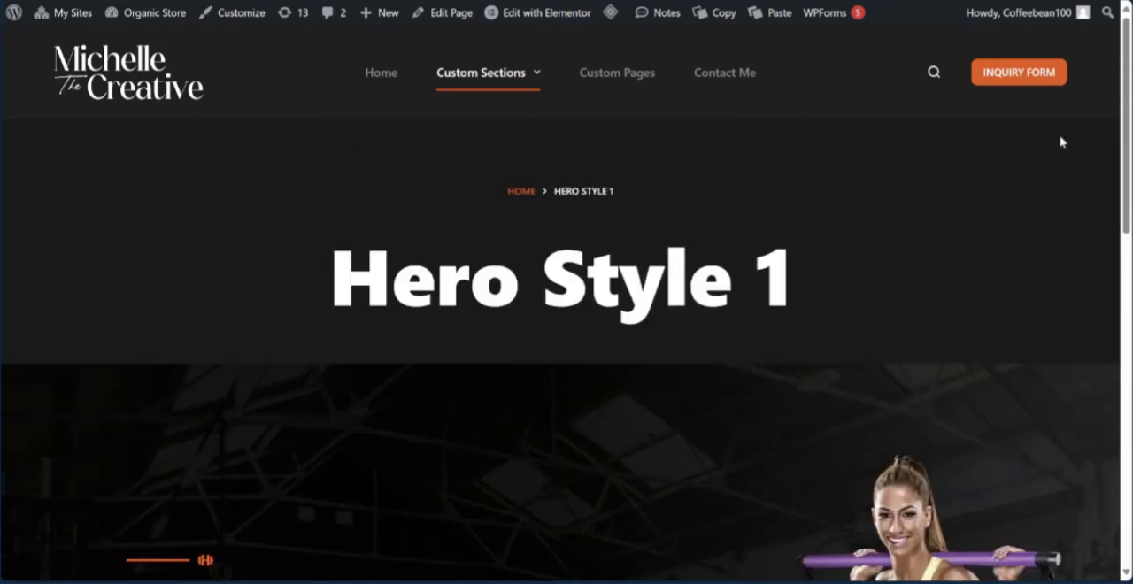
{"action": "scroll", "coordinate": [1062, 142], "scroll_direction": "down", "scroll_amount": 2}
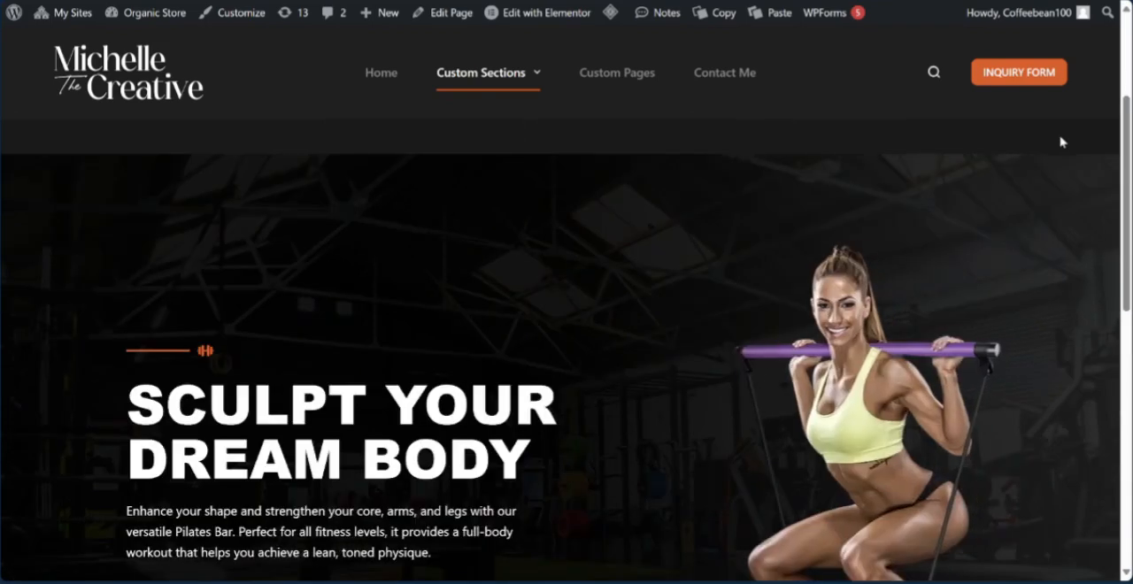
{"action": "scroll", "coordinate": [1062, 141], "scroll_direction": "down", "scroll_amount": 1}
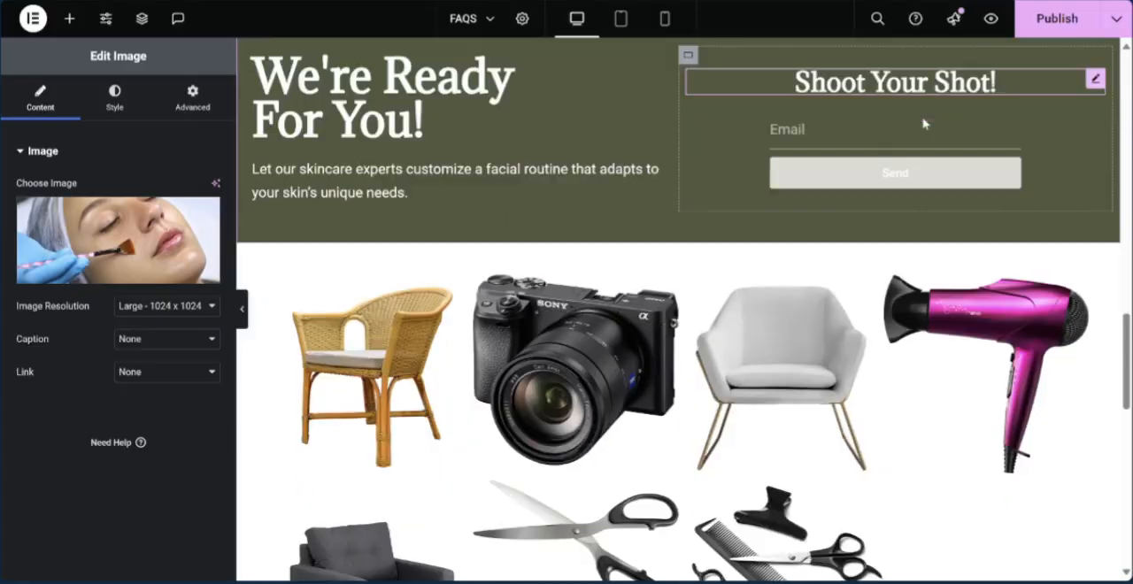
{"action": "scroll", "coordinate": [926, 118], "scroll_direction": "down", "scroll_amount": 3}
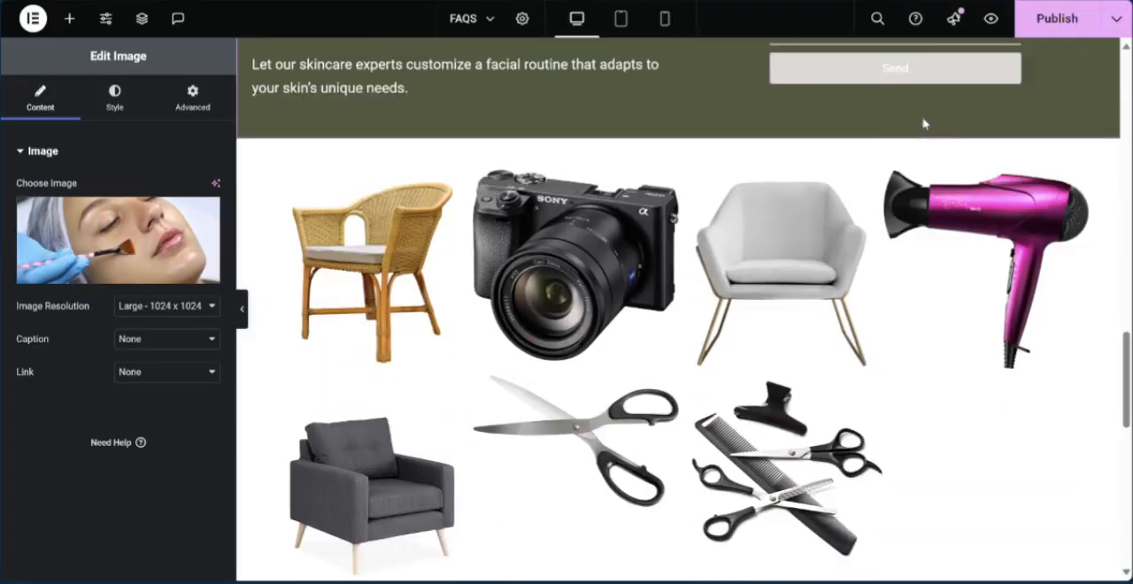